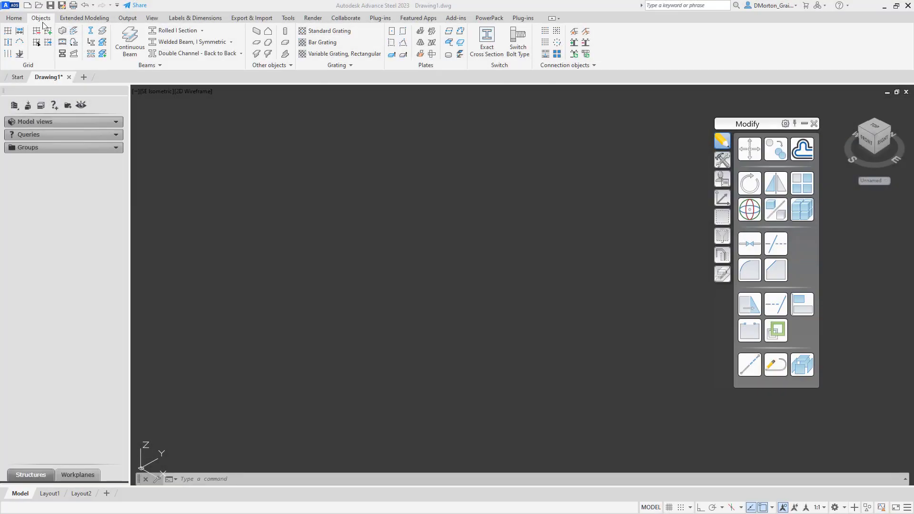
Step: Draw a trial polyline in the empty model with a 4-inch first segment
click(72, 32)
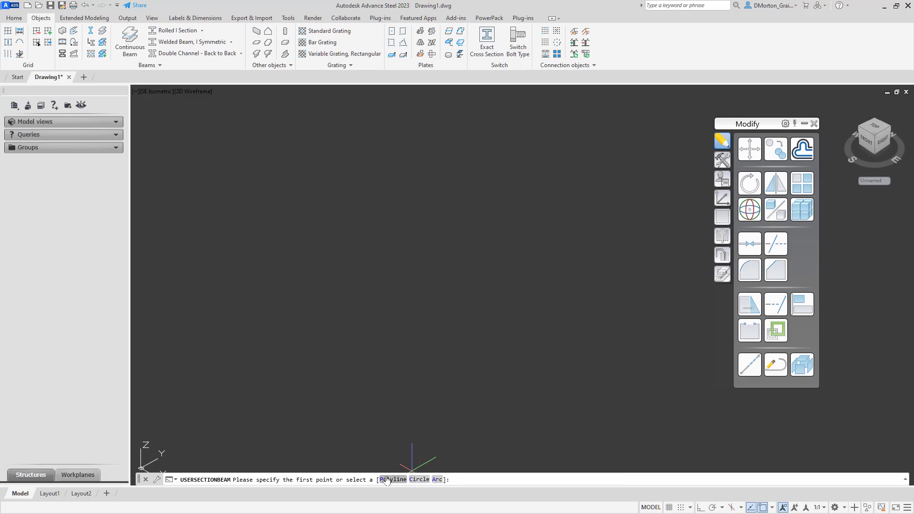
key(Escape)
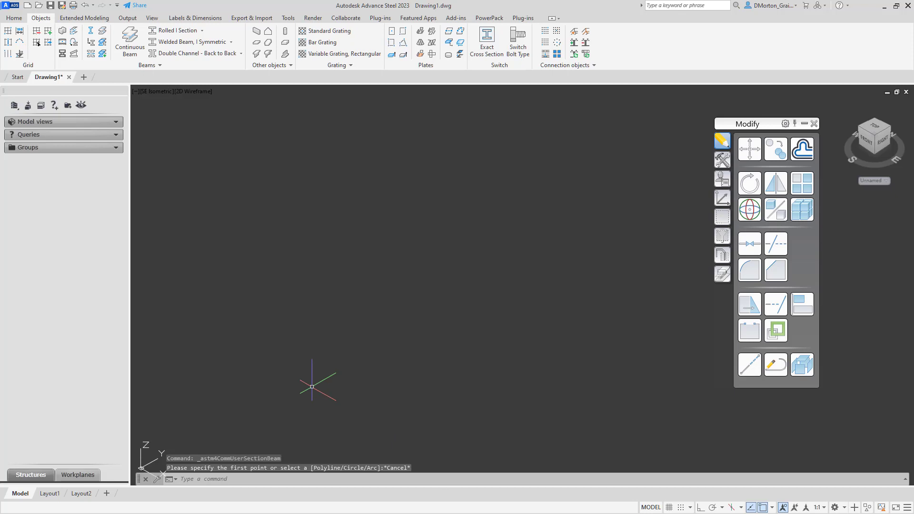
text(pl)
key(Return)
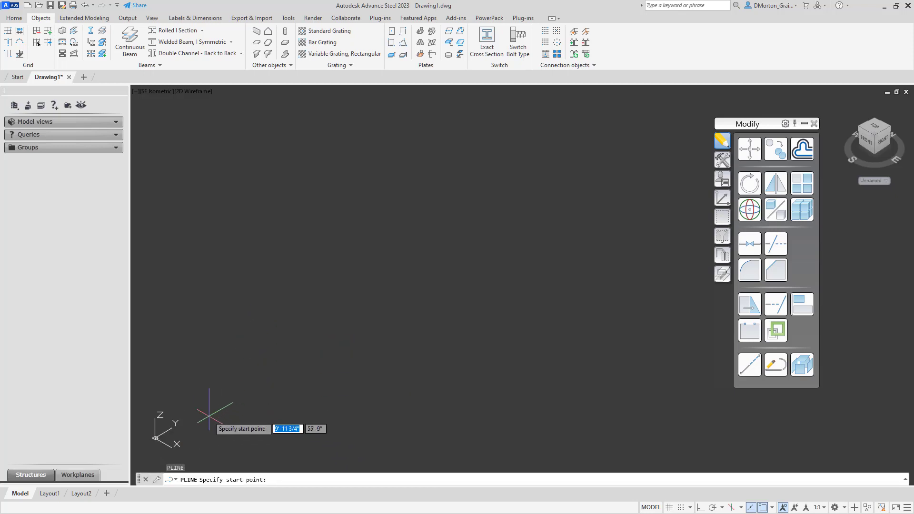
click(210, 417)
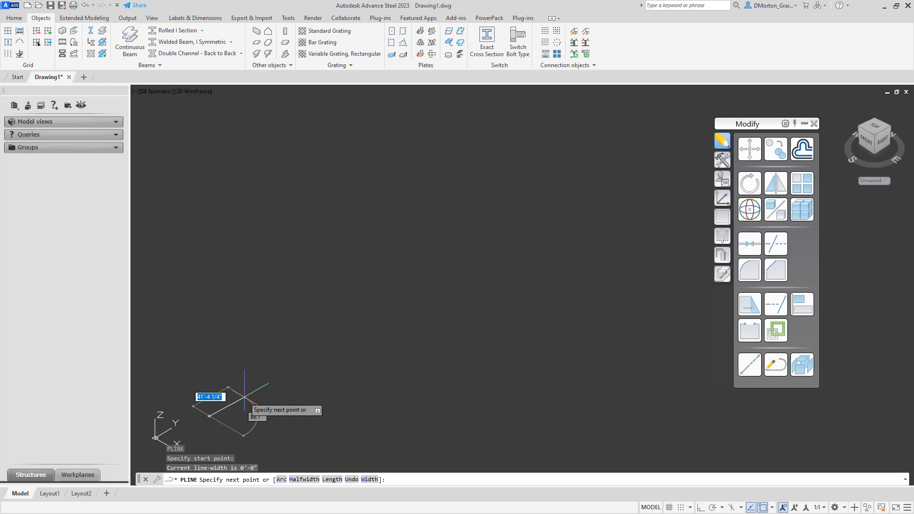
text(4)
key(Return)
scroll(196, 419, up, 2)
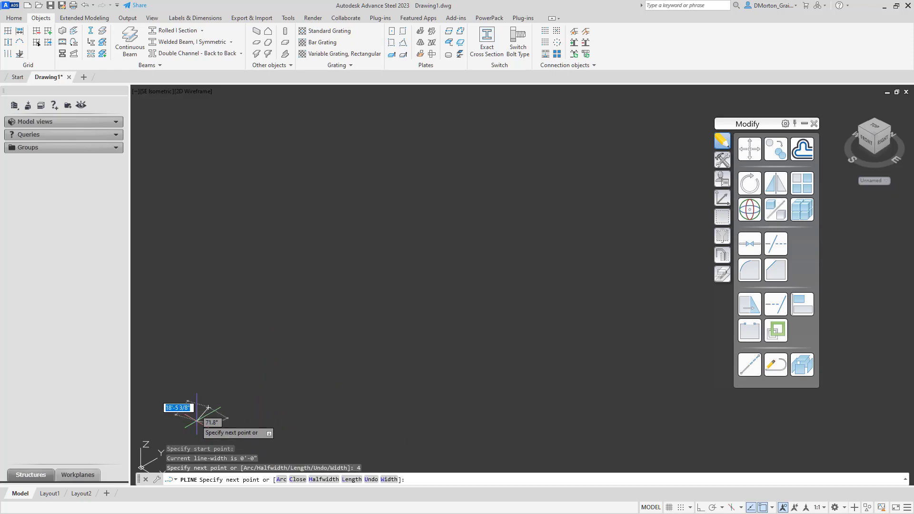
scroll(333, 380, up, 4)
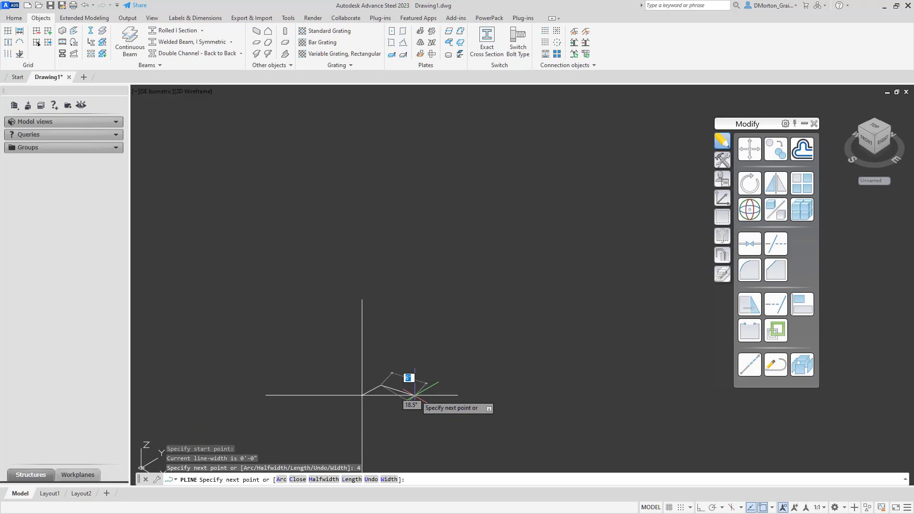
Step: Turn on ortho mode and erase the 4-inch trial polyline
key(F8)
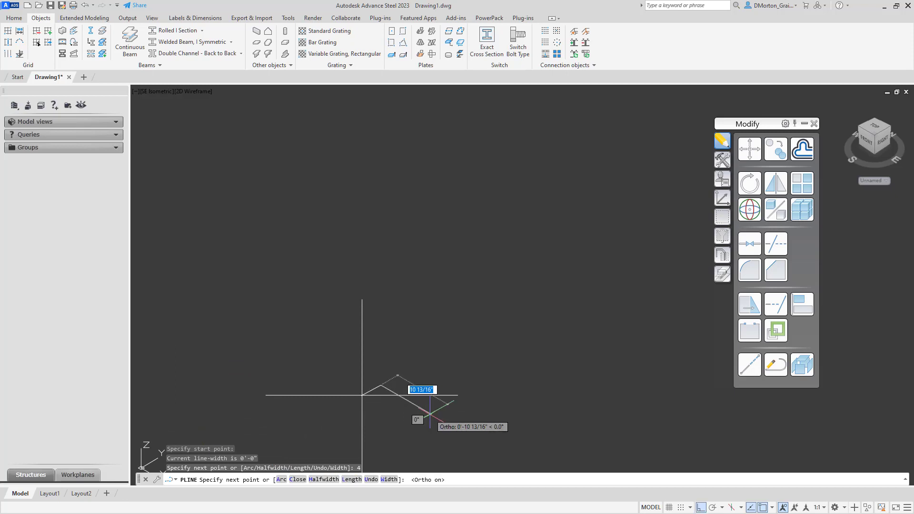
key(Escape)
click(506, 400)
click(255, 349)
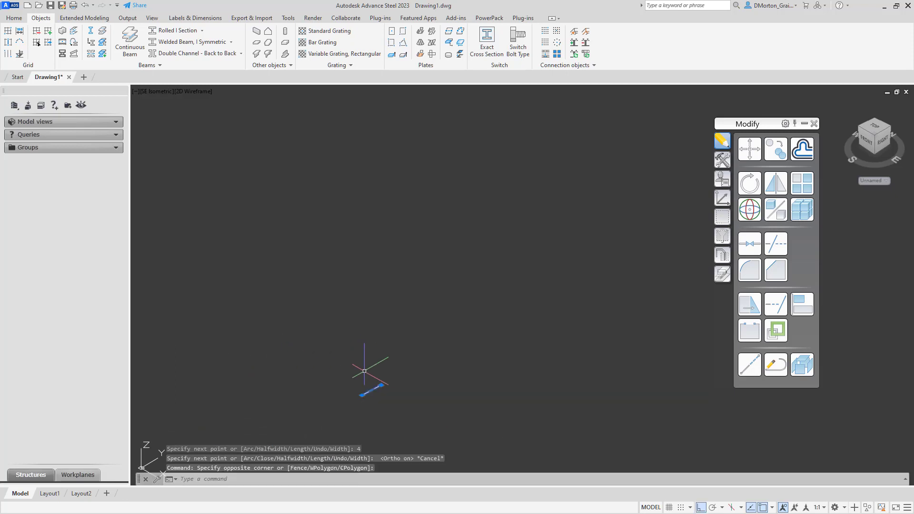
key(Delete)
Step: Draw an open polyline of right-angled legs 4, 8, 4, 6 and 1 inches long as the bent section profile
text(pl)
key(Return)
click(245, 414)
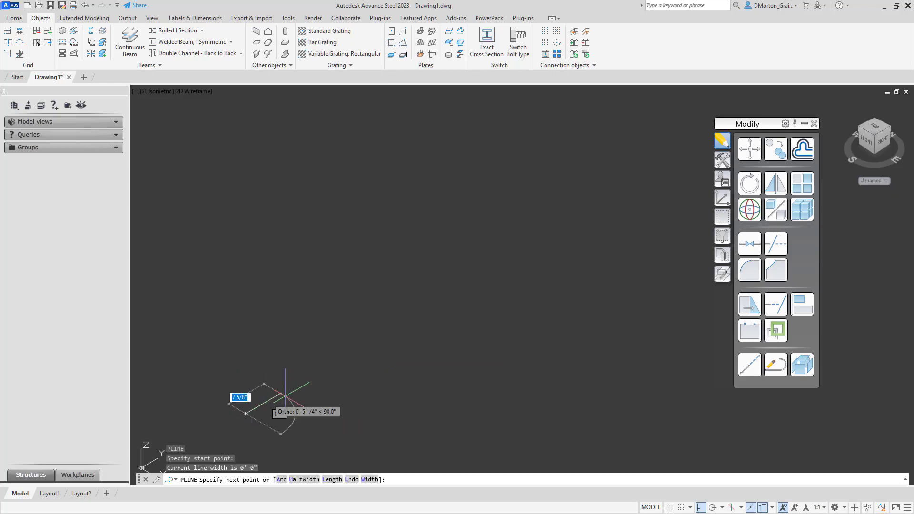
text(4)
key(Return)
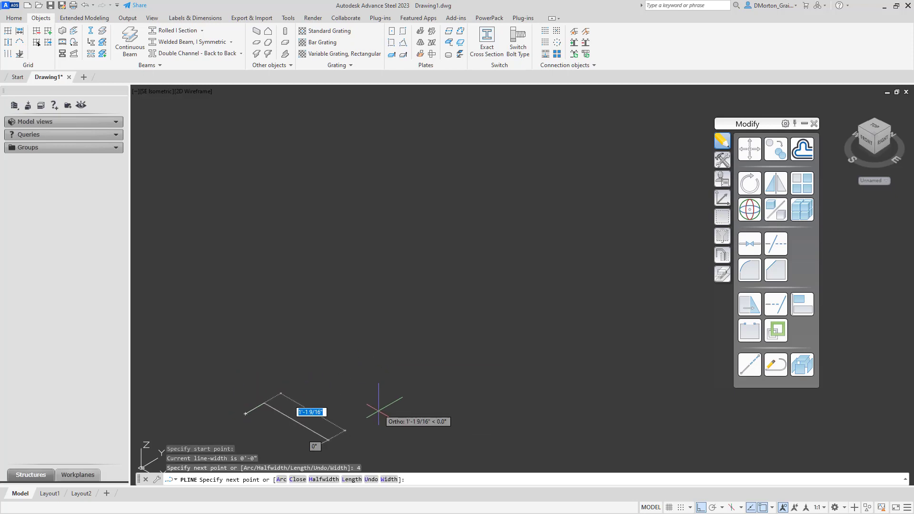
text(8)
key(Return)
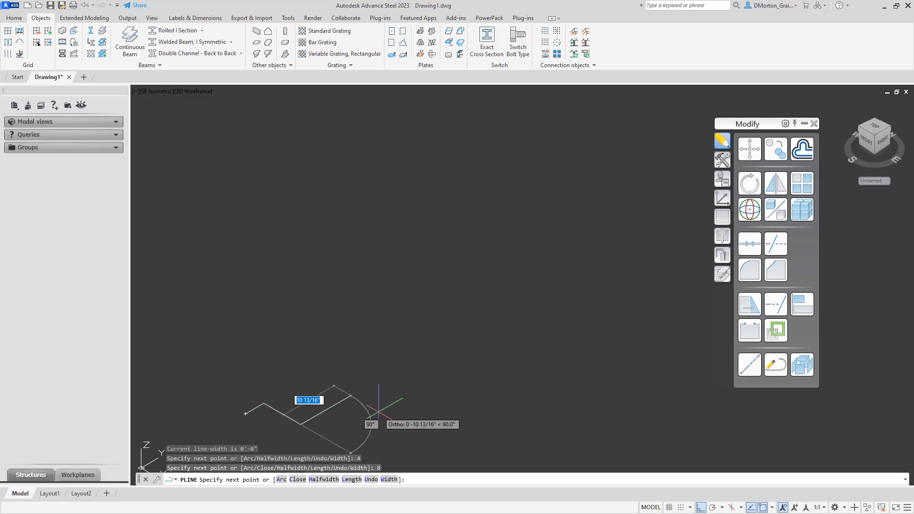
text(4)
key(Return)
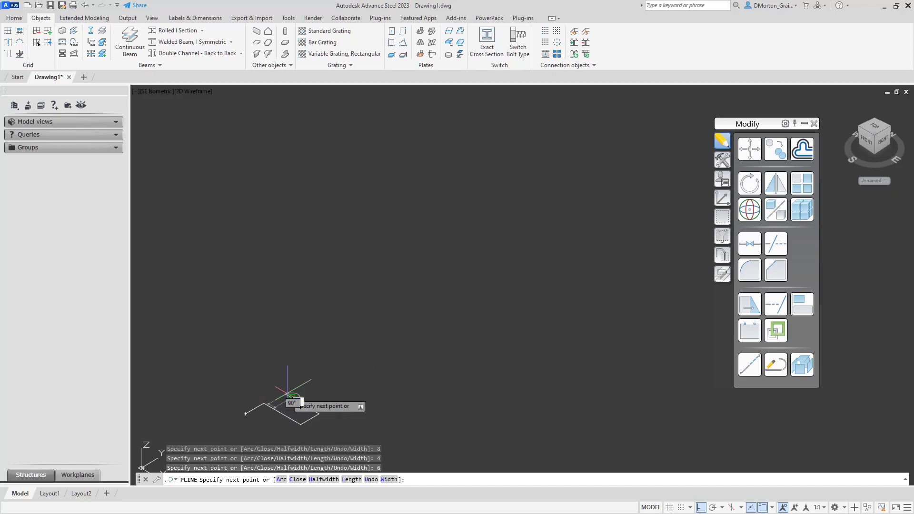
text(6)
key(Return)
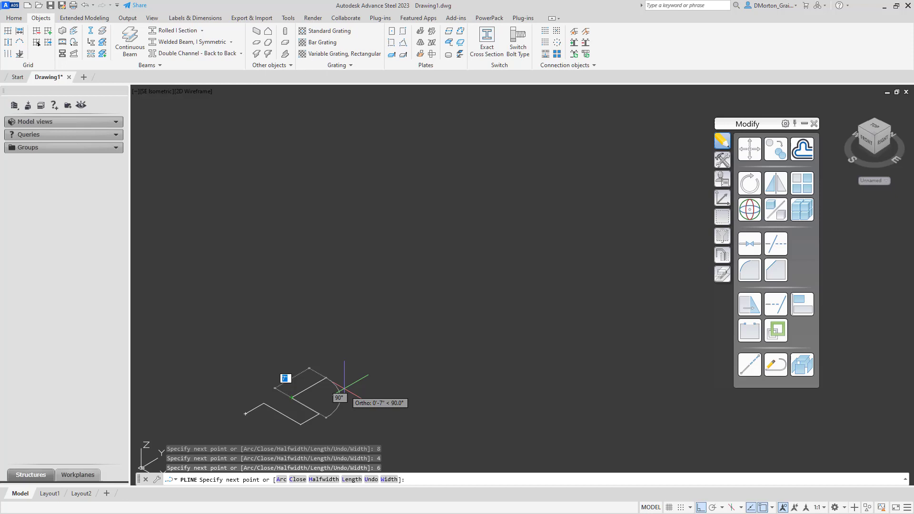
text(1)
key(Return)
key(Escape)
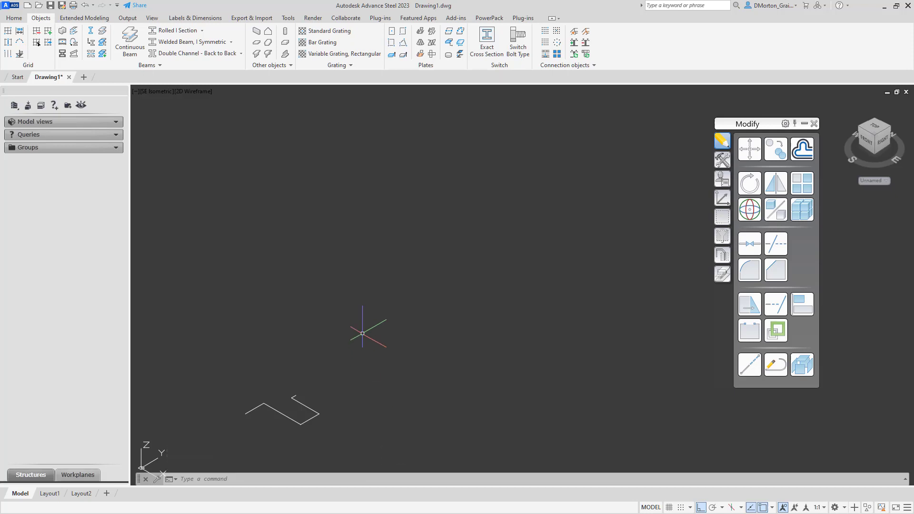
Step: Create a user section beam from the polyline, with the system axis at the corner between its first 4-inch and 8-inch legs
click(74, 32)
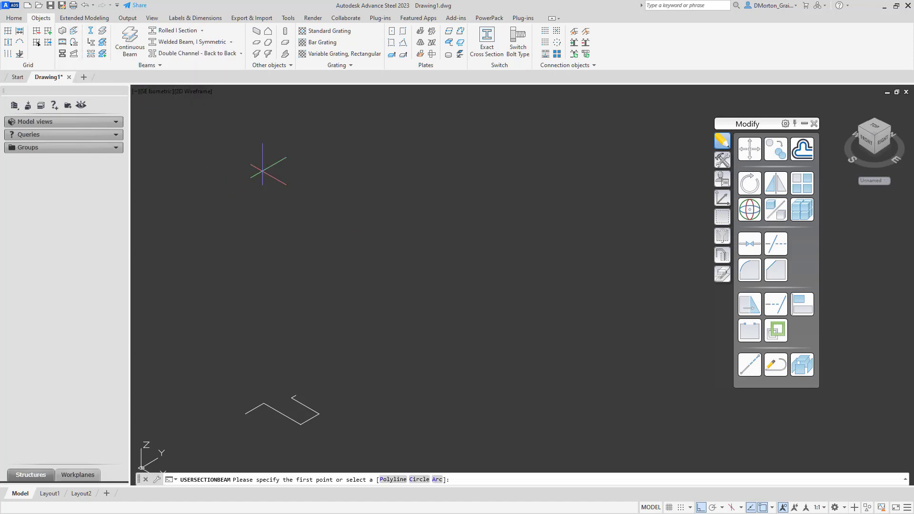
click(394, 480)
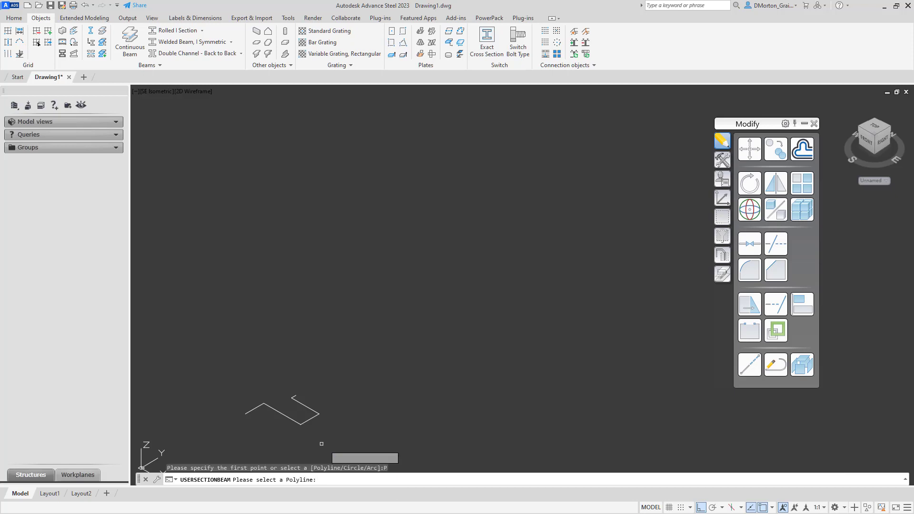
click(274, 411)
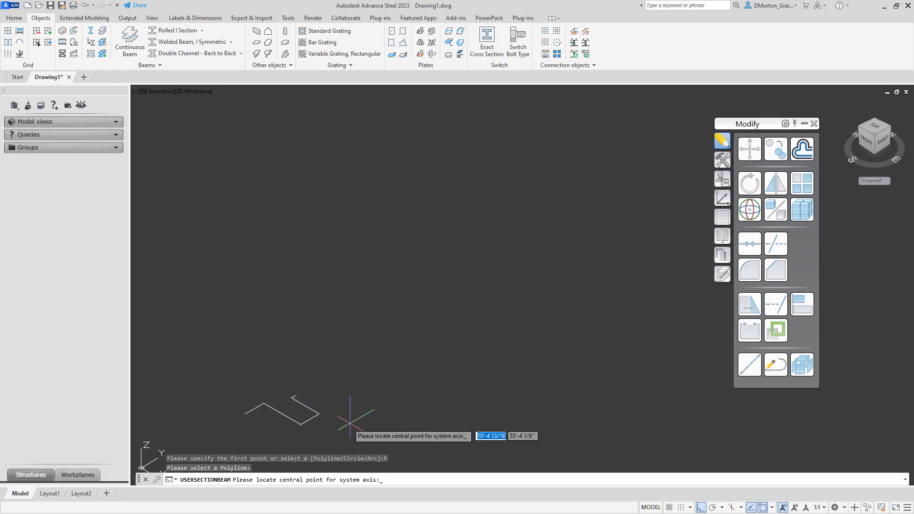
click(263, 404)
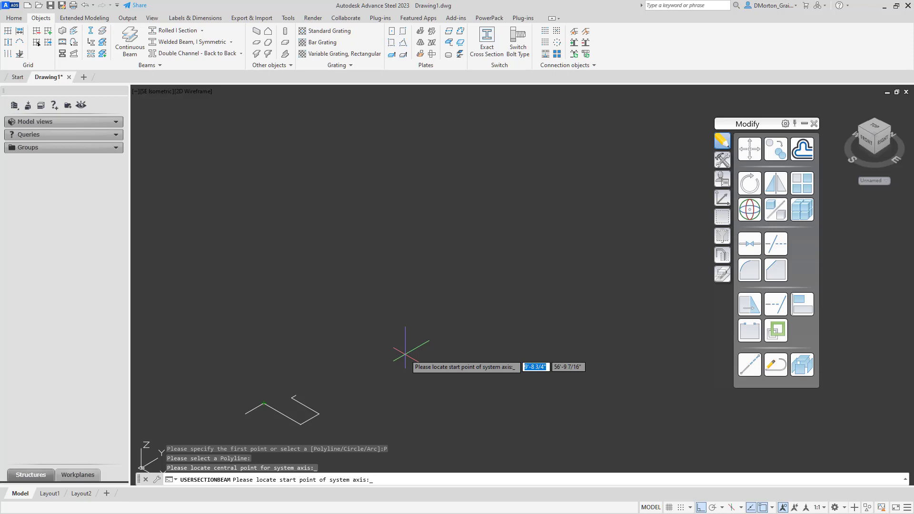
click(405, 354)
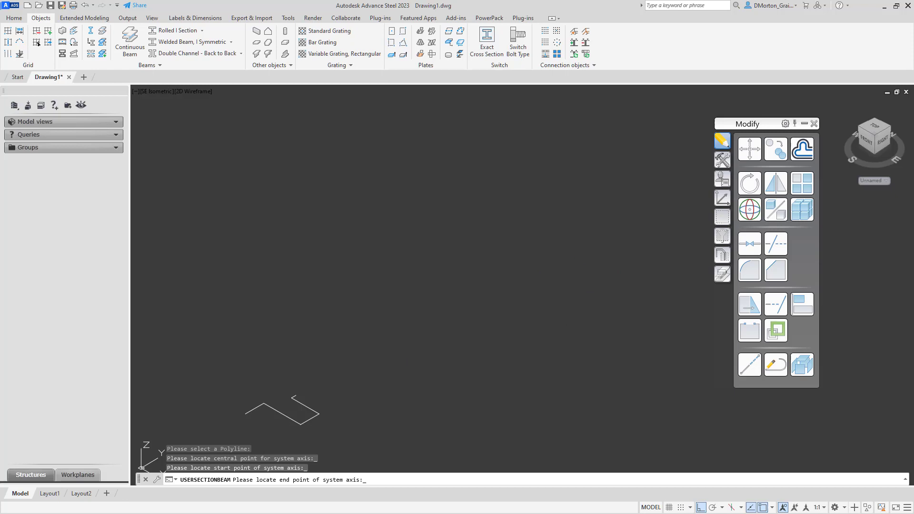
click(577, 238)
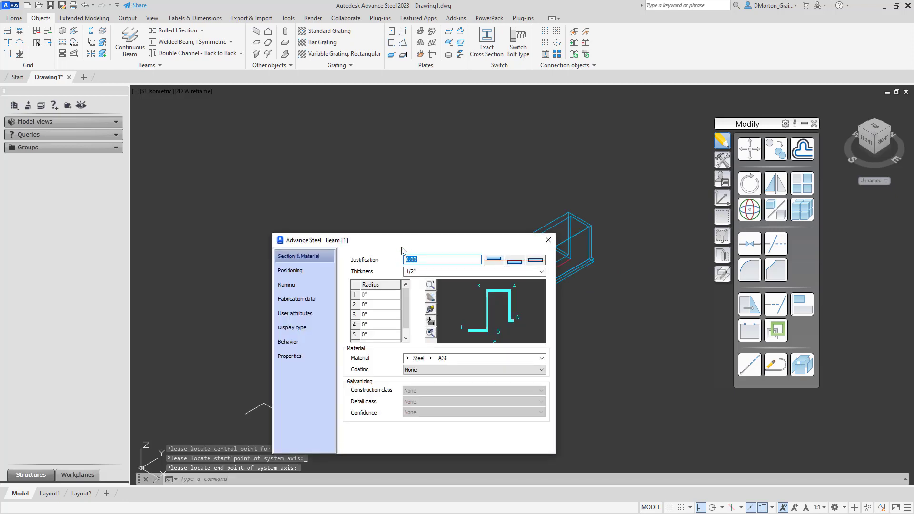
Step: Compare the beam's justification settings 1.00, 0.50 and 0.00 on the model, finishing on 0.00
drag(404, 240, 694, 253)
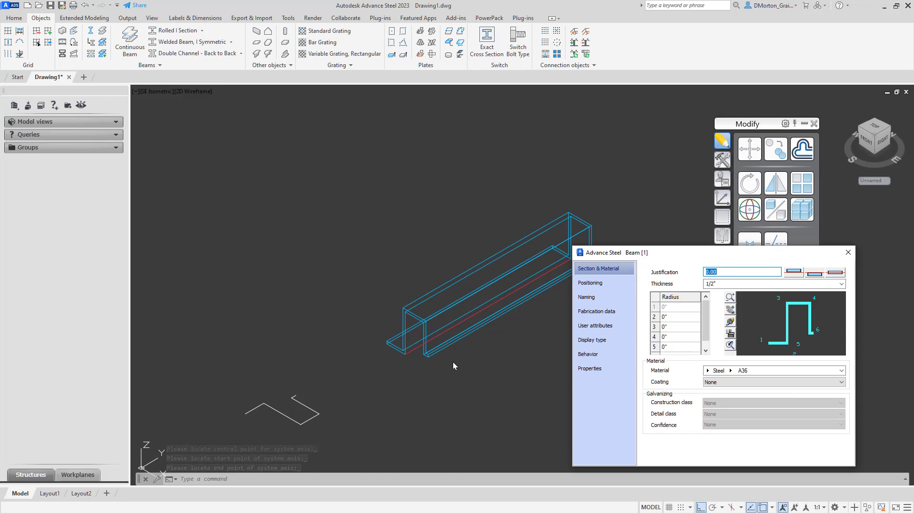
scroll(409, 363, up, 5)
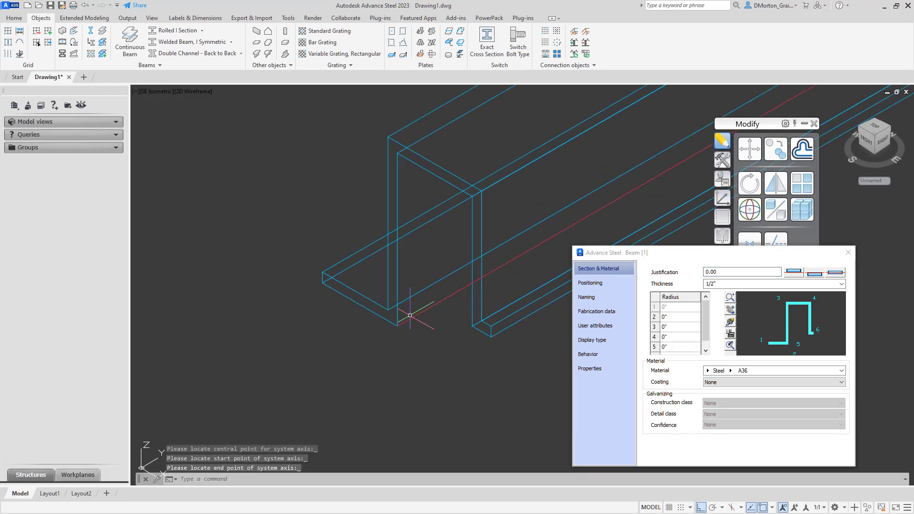
scroll(404, 319, down, 6)
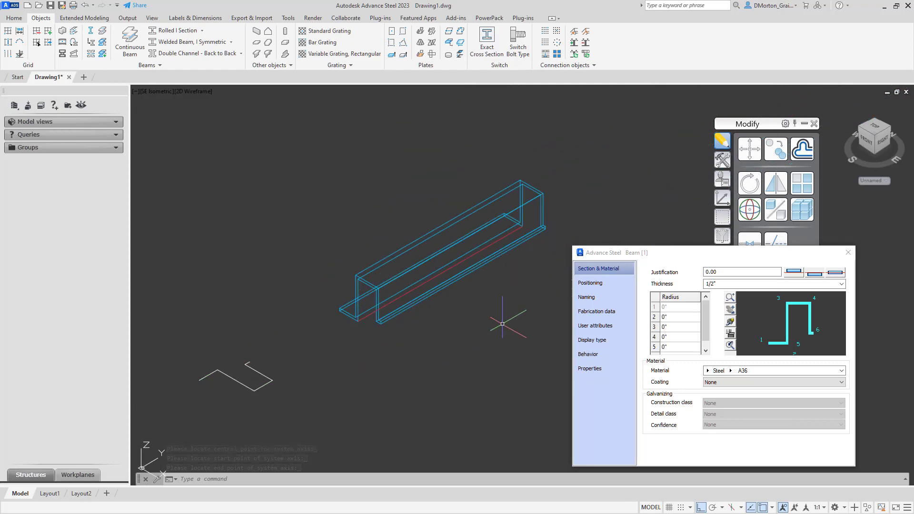
click(499, 320)
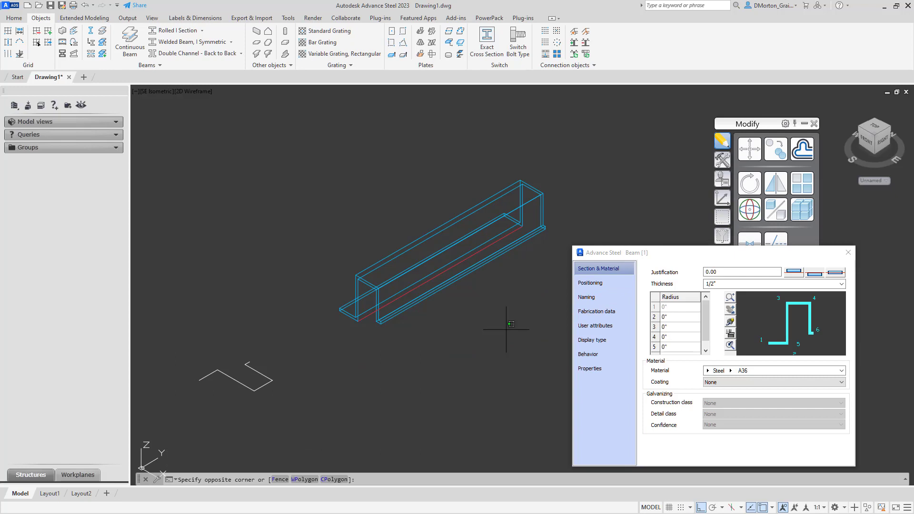
middle_drag(521, 322, 411, 285)
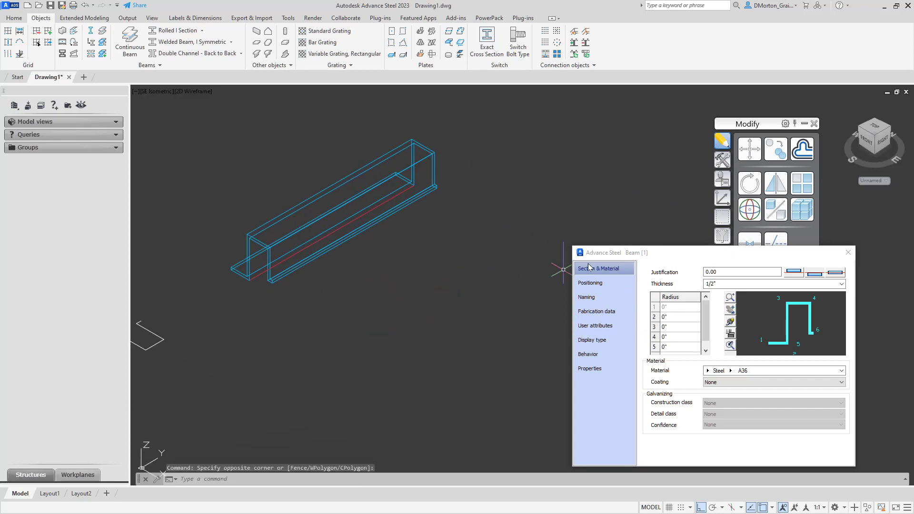
drag(638, 252, 518, 224)
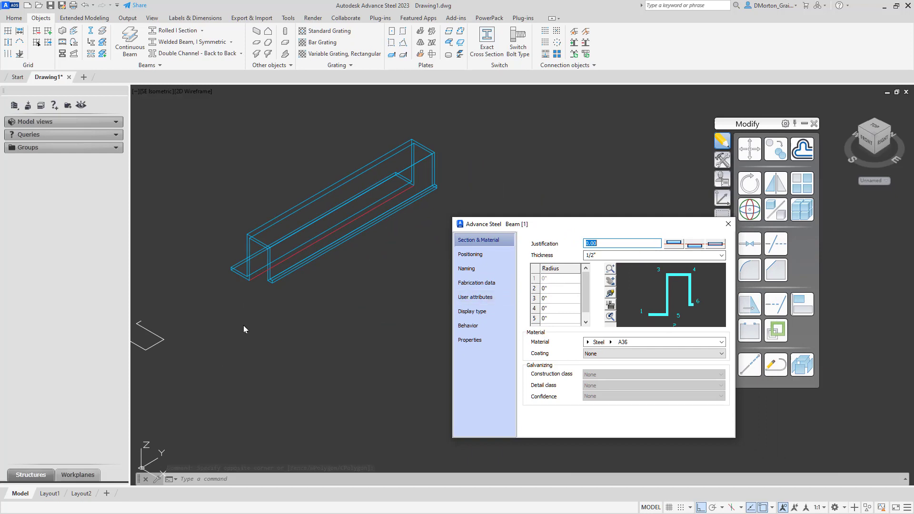
click(678, 245)
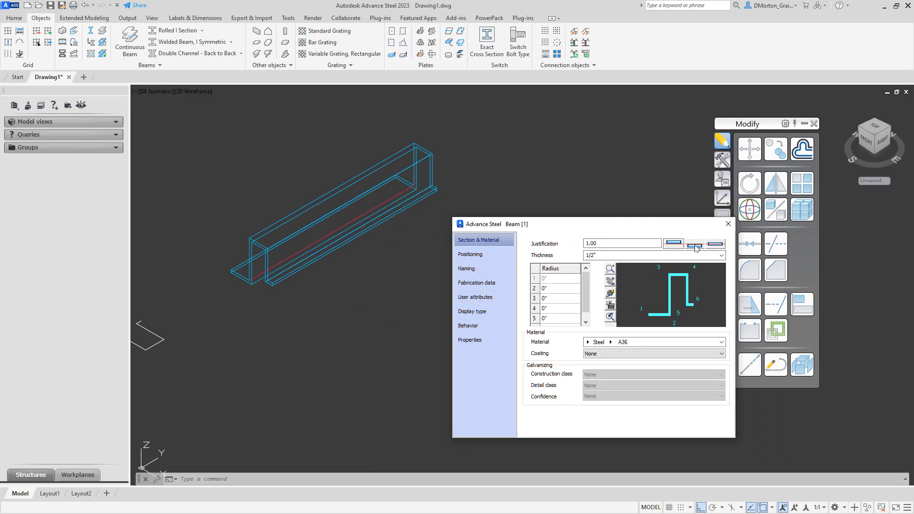
click(695, 245)
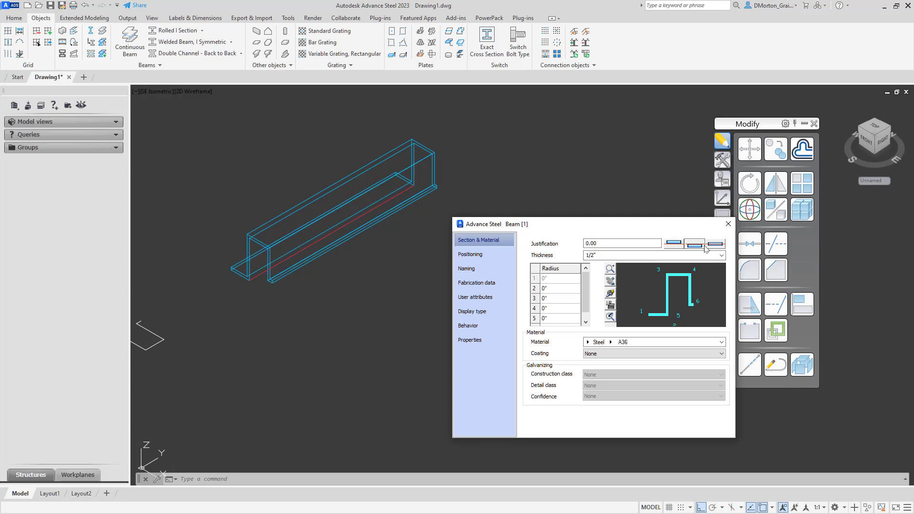
click(715, 245)
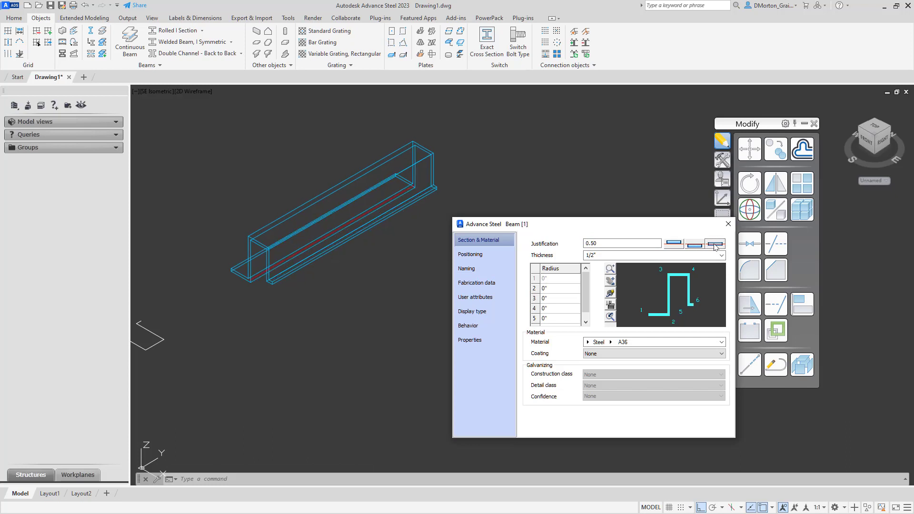
click(694, 246)
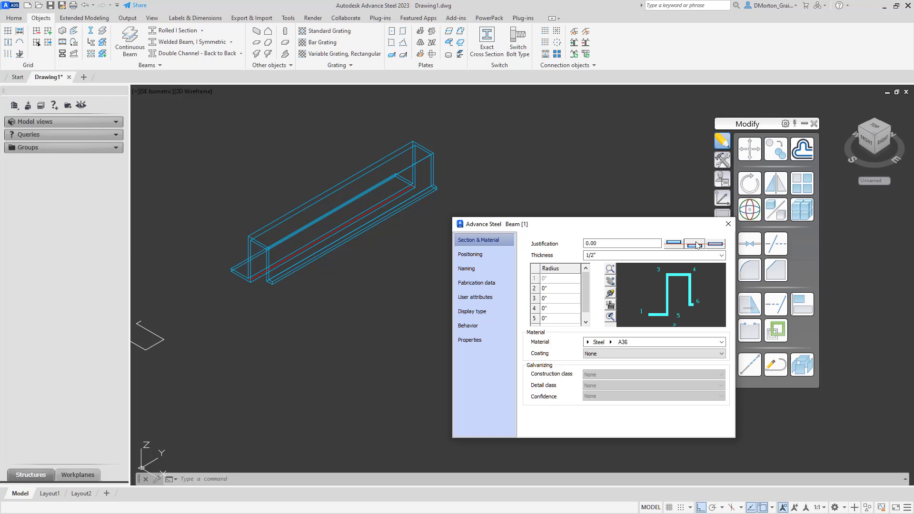
click(669, 243)
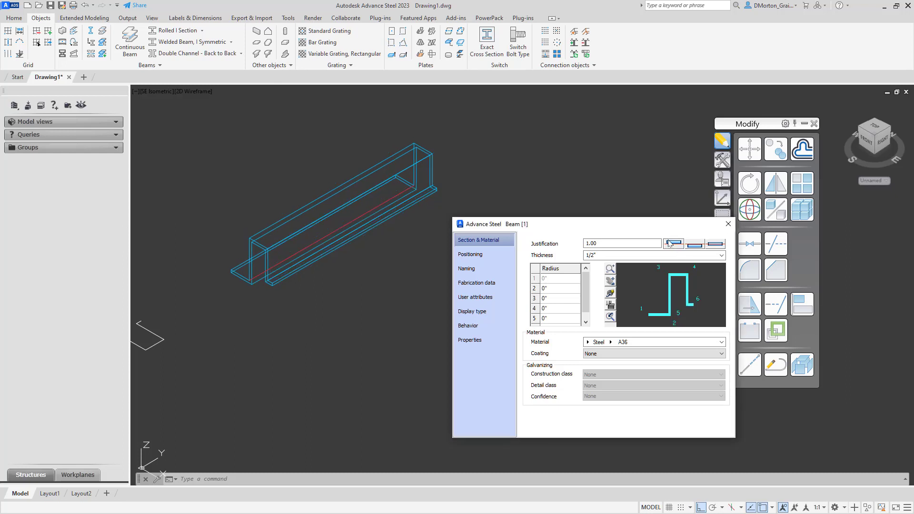
click(695, 247)
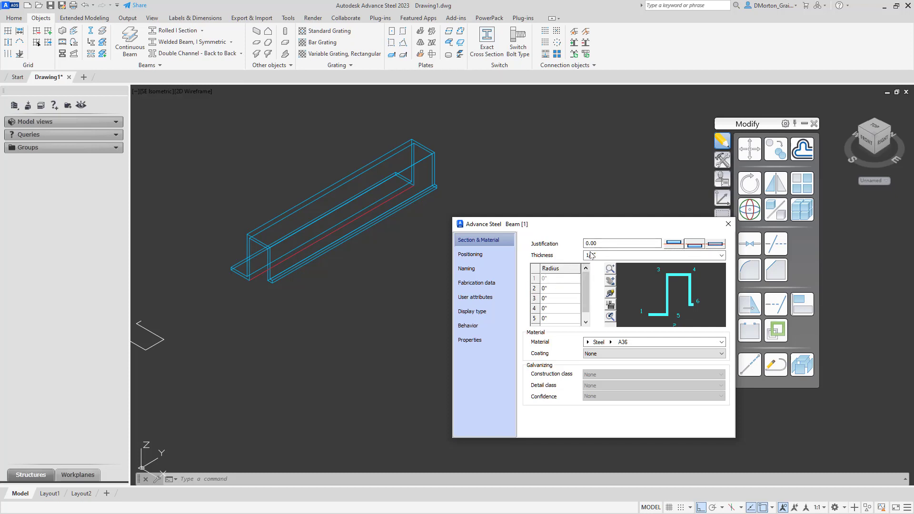
Step: Set the beam section's thickness to 1/8" and inspect its end in the model
click(720, 256)
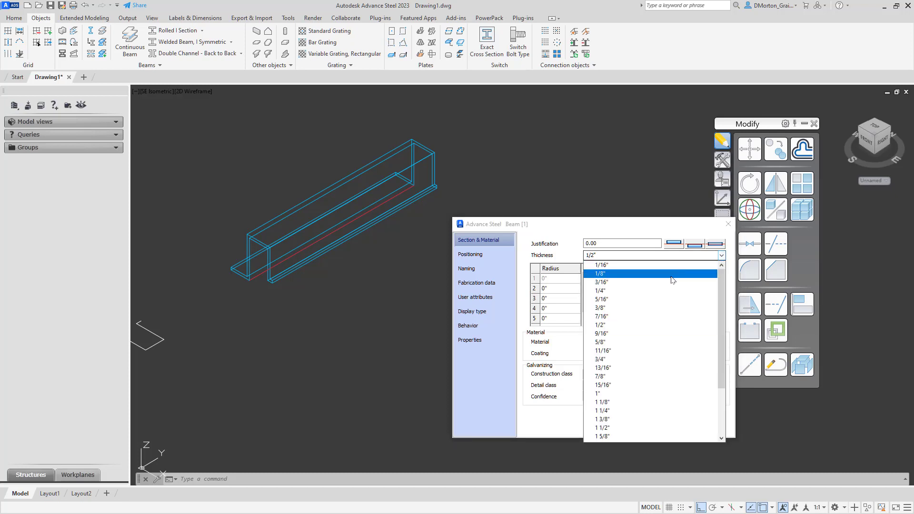
click(670, 275)
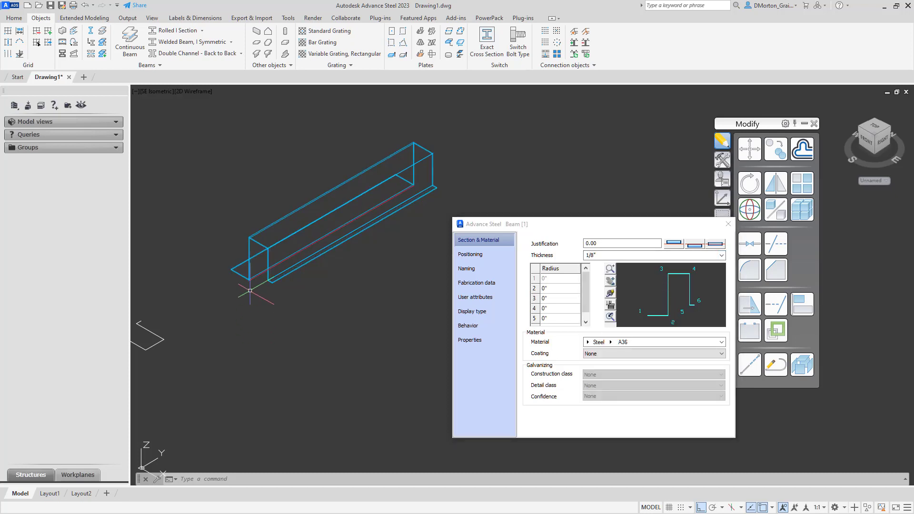
scroll(238, 271, up, 4)
scroll(239, 270, down, 2)
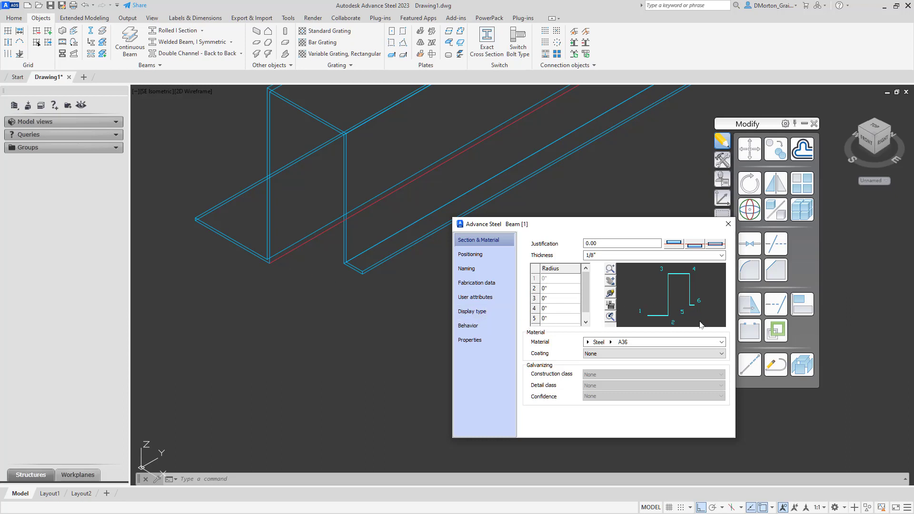
Step: Set the bend radius at section point 3 to 1/4" and inspect that corner on the beam's end
click(558, 299)
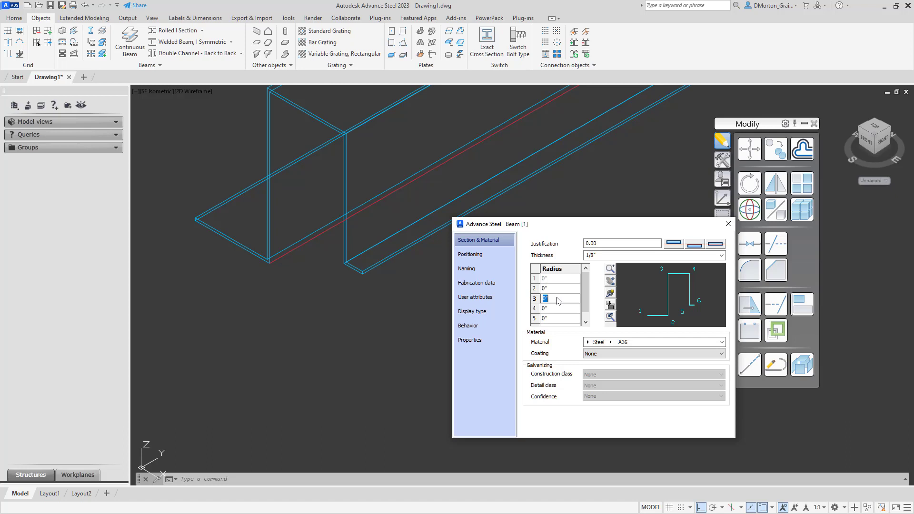
text(.25)
key(Return)
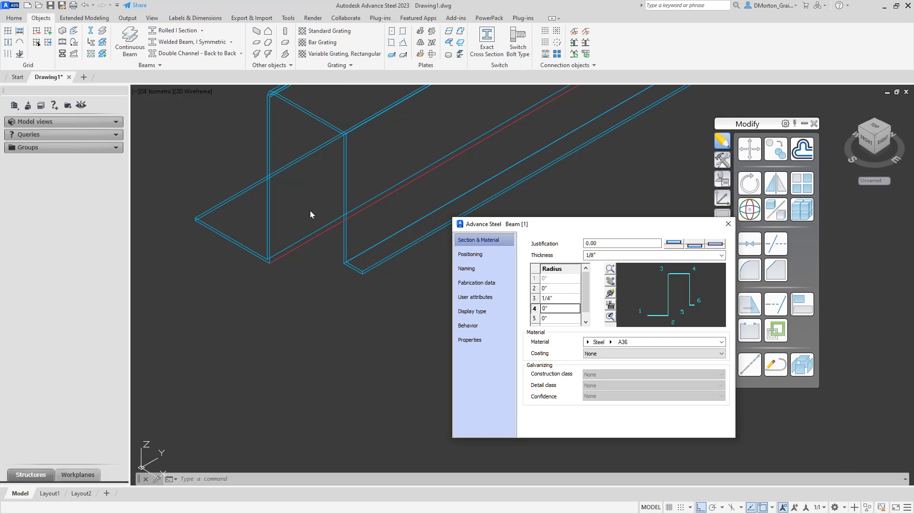
middle_drag(266, 343, 280, 102)
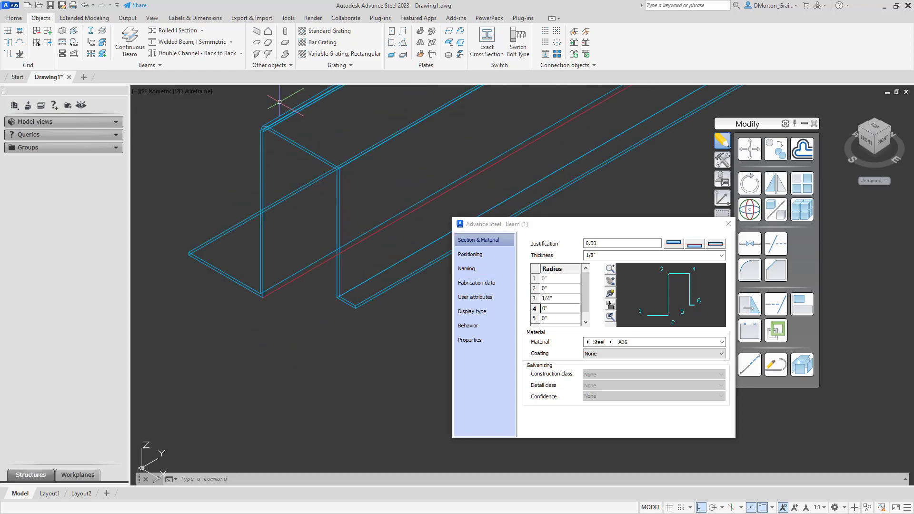
scroll(279, 102, up, 5)
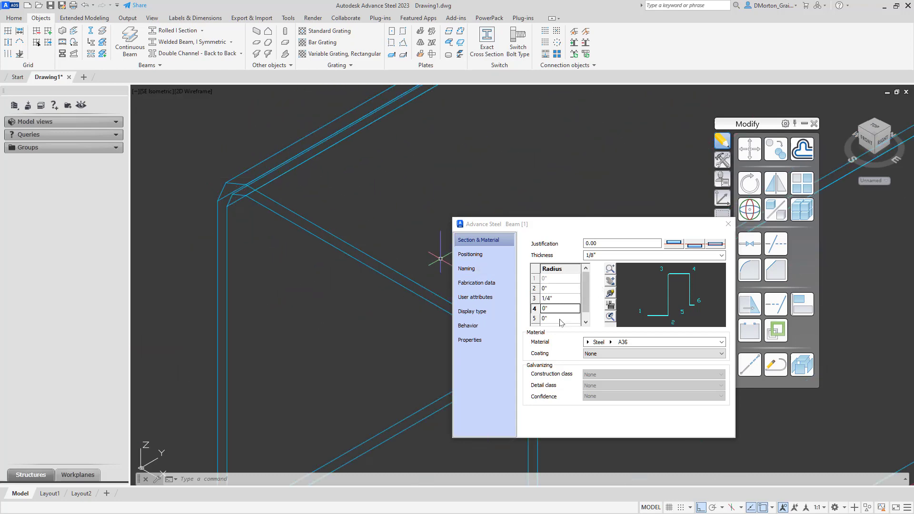
Step: Set the bend radii at section points 4, 5 and 2 to 1/4" each
click(557, 309)
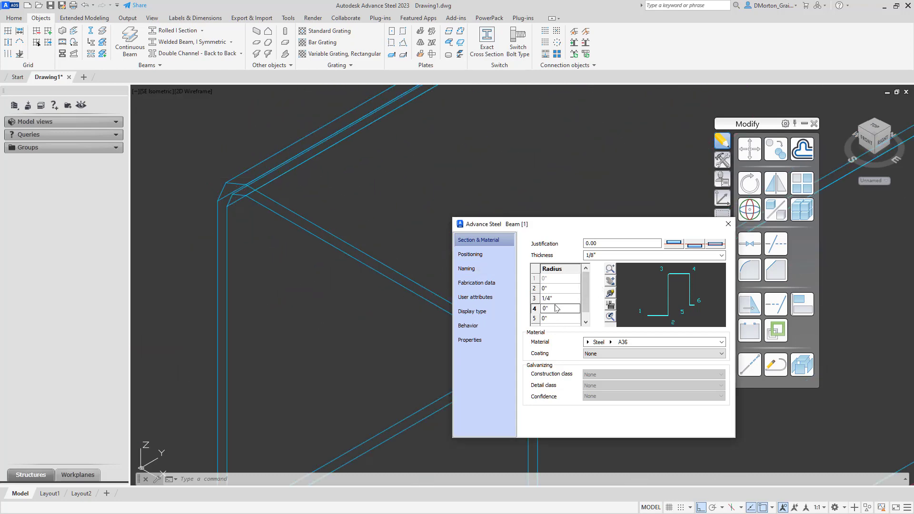
key(Return)
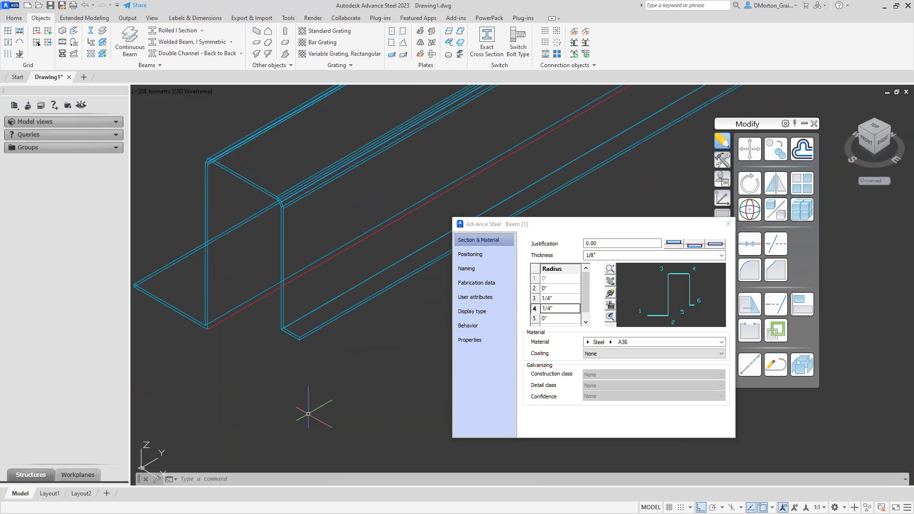
click(550, 319)
text(.25)
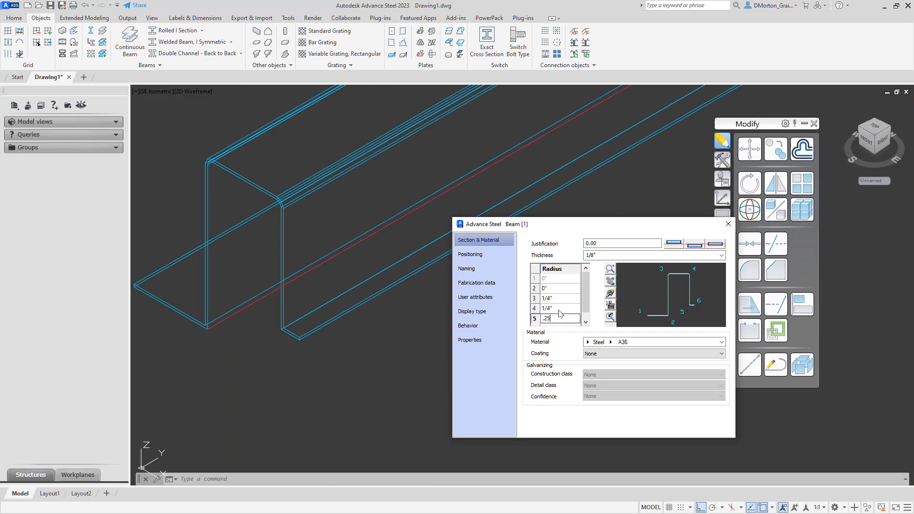
click(569, 308)
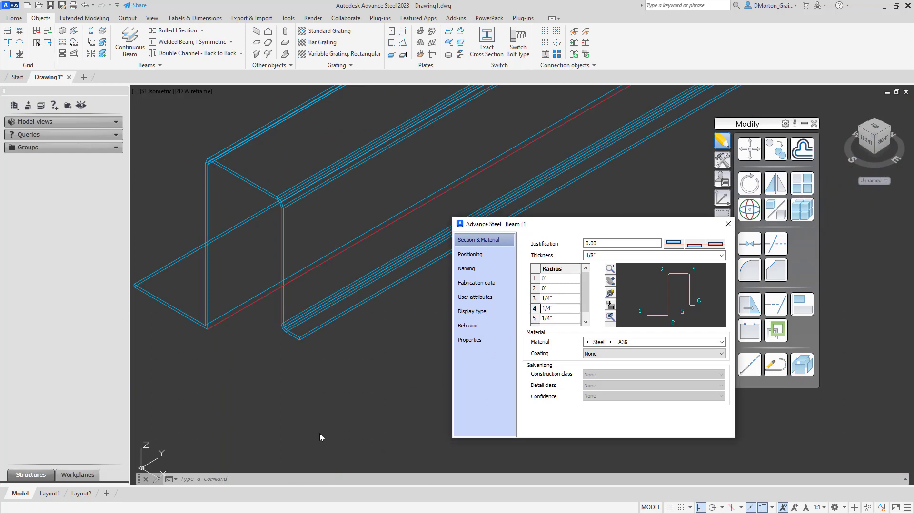
click(556, 288)
text(.25)
key(Return)
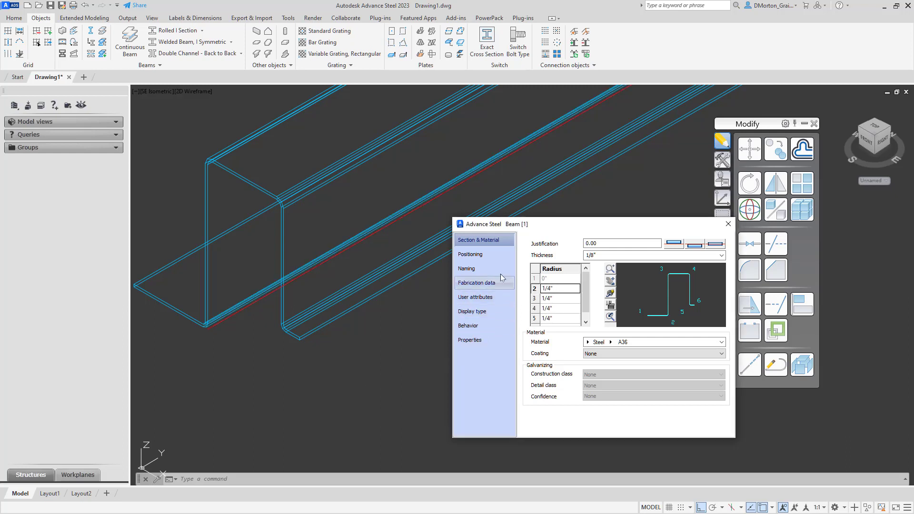
Step: Compare the beam's 180° and 0° rotation angles with and without mirroring, finishing on 180° unmirrored
click(493, 257)
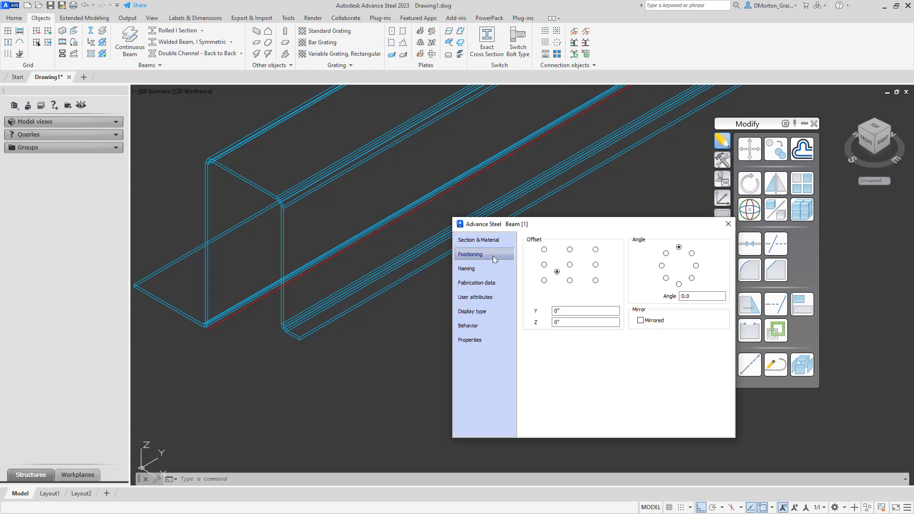
click(679, 284)
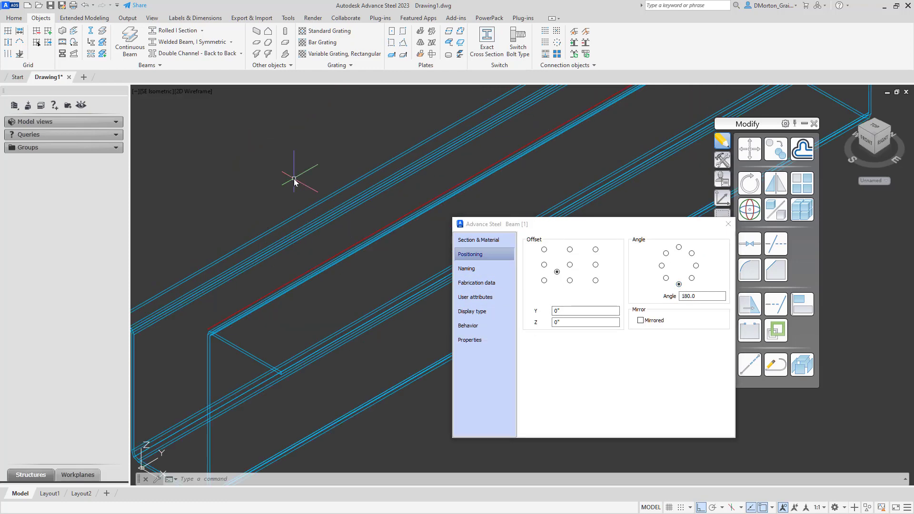
scroll(324, 200, down, 5)
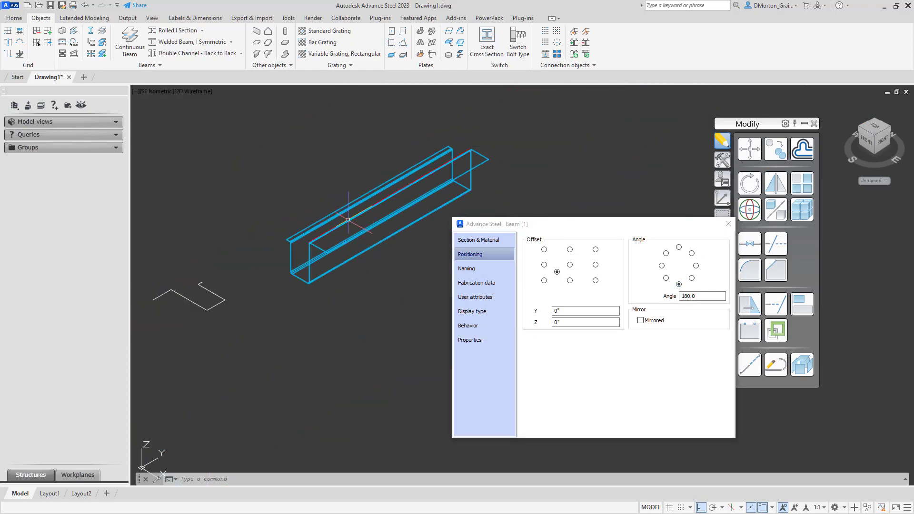
click(641, 321)
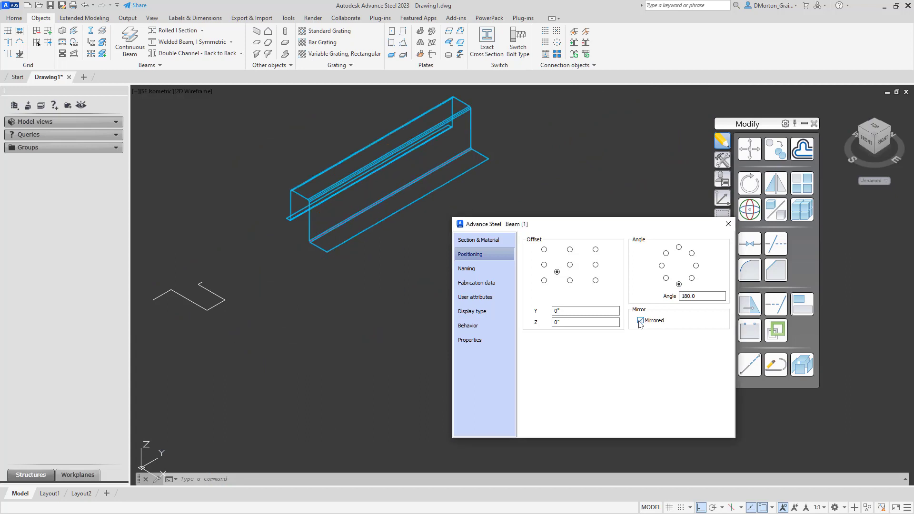
click(679, 247)
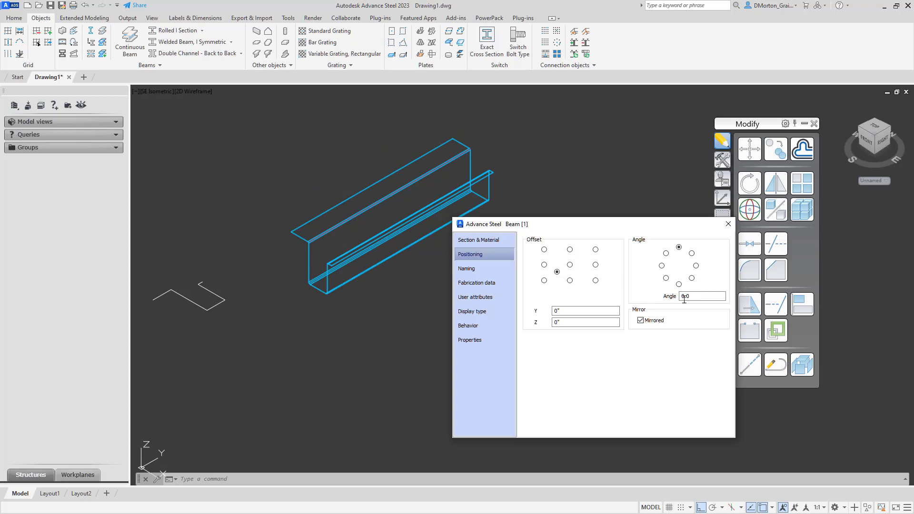
click(641, 320)
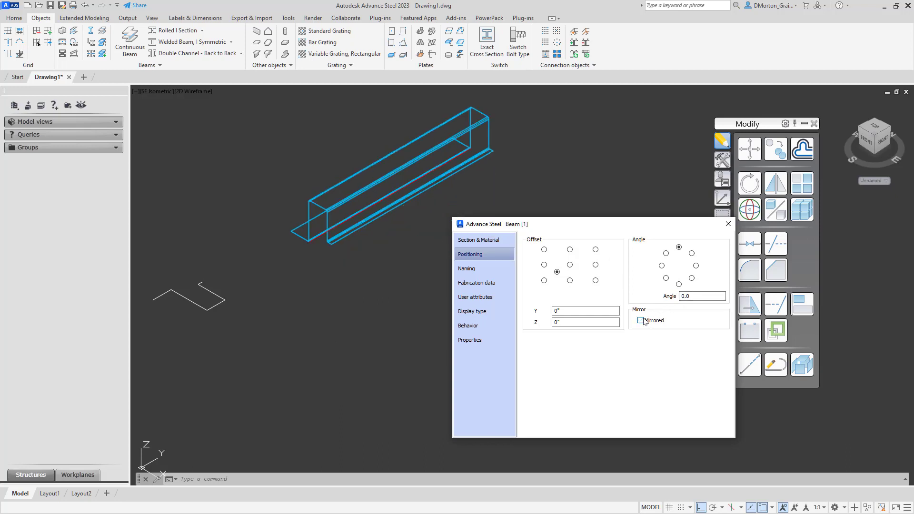
click(679, 285)
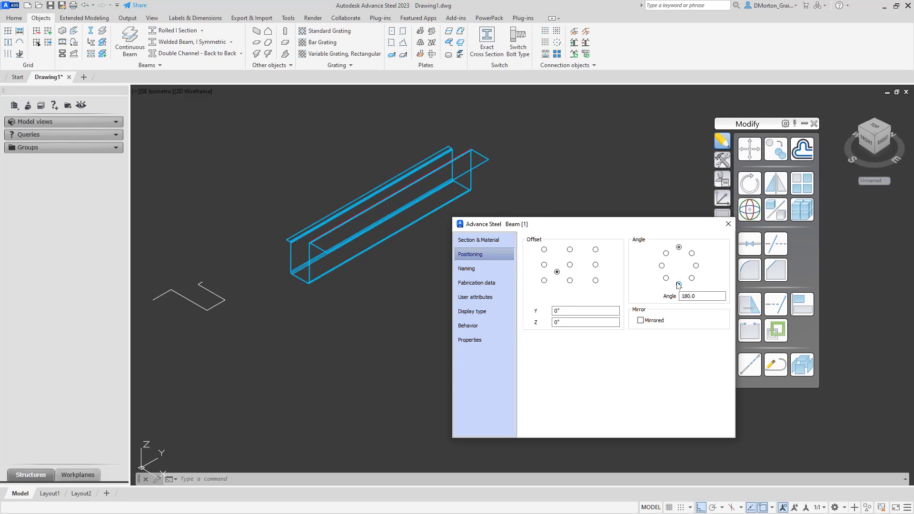
Step: Review the beam's naming, fabrication data, user attributes, display type options, behavior and section properties, ending back on its section and material settings
click(481, 340)
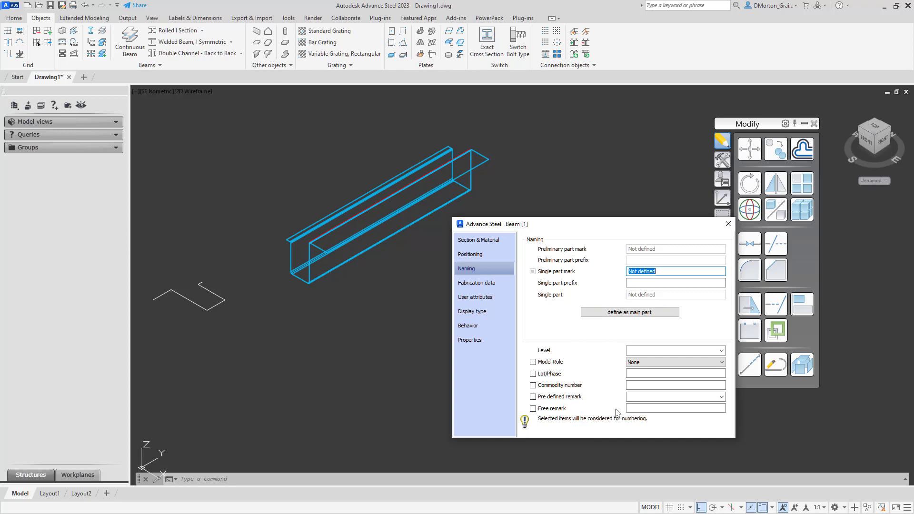
click(486, 283)
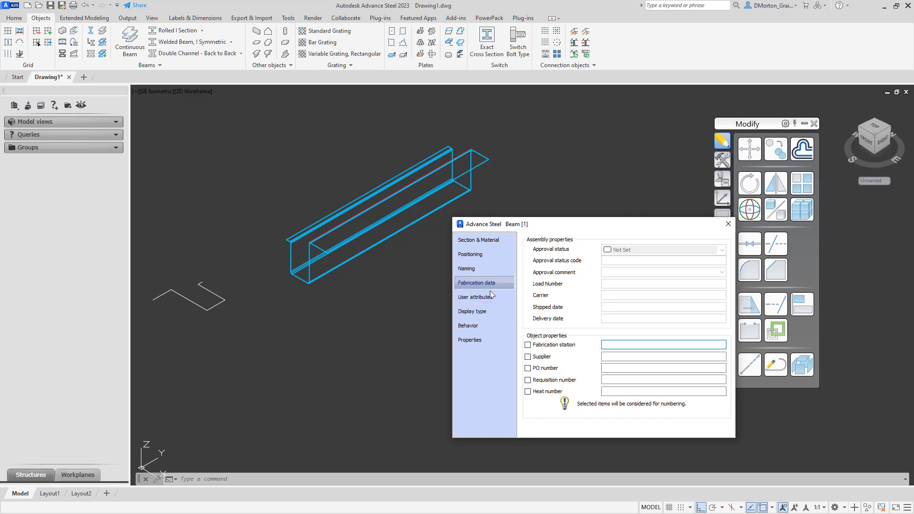
click(488, 296)
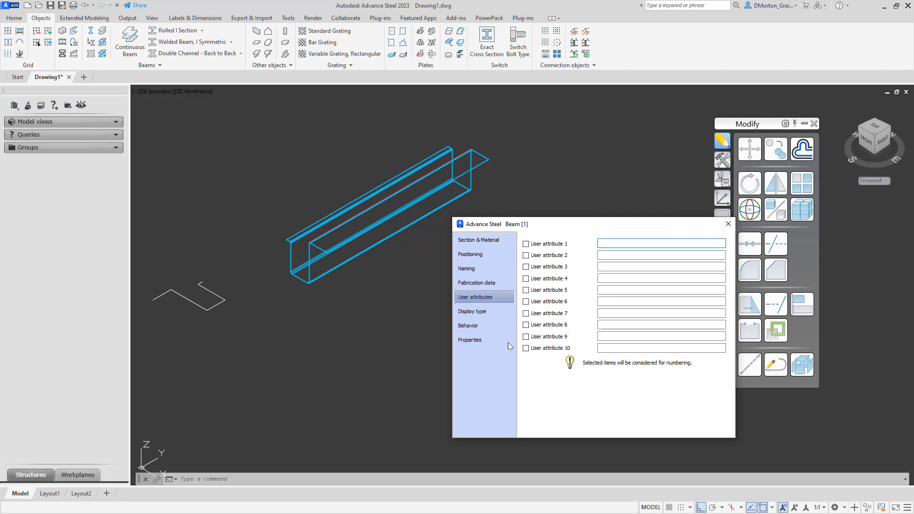
click(484, 314)
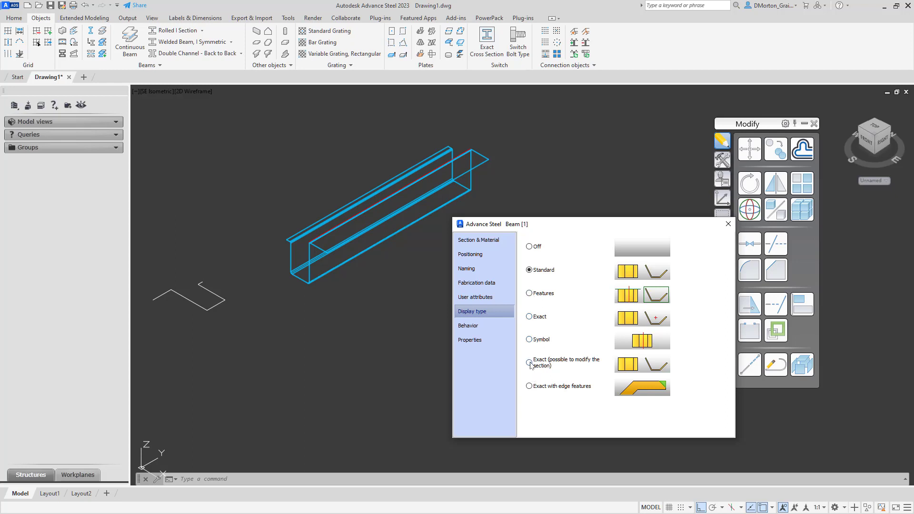
click(529, 387)
click(530, 386)
click(485, 328)
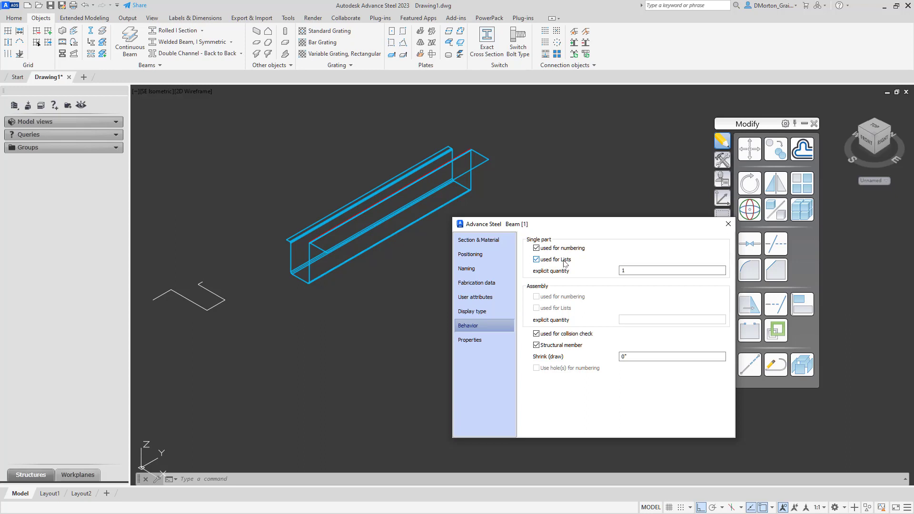
click(496, 344)
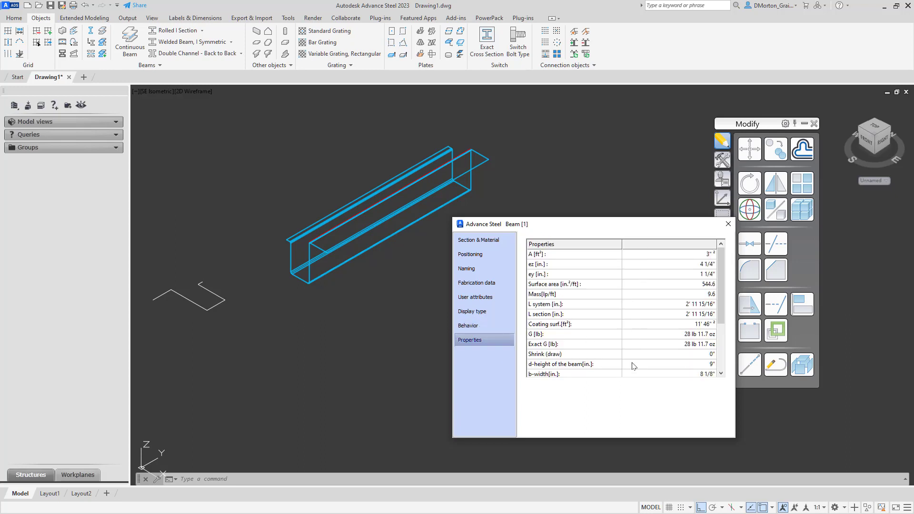
scroll(628, 364, down, 3)
scroll(626, 364, up, 3)
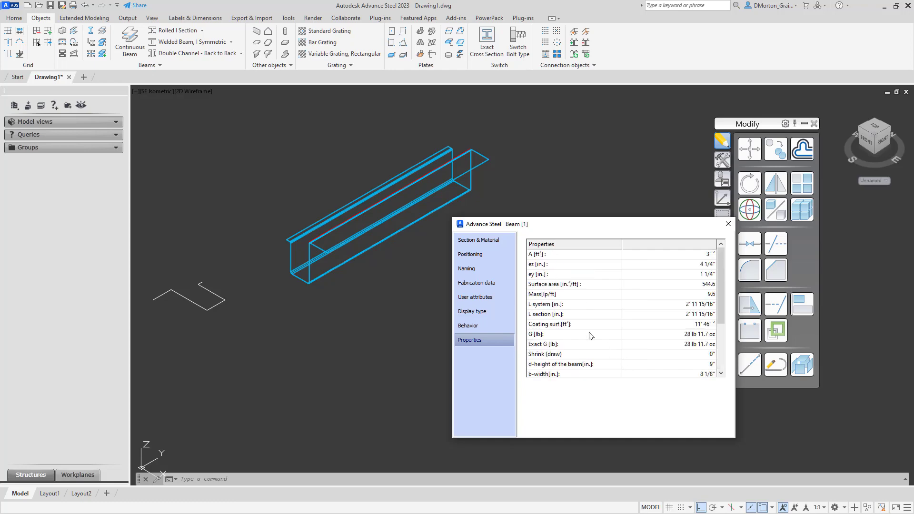
click(472, 242)
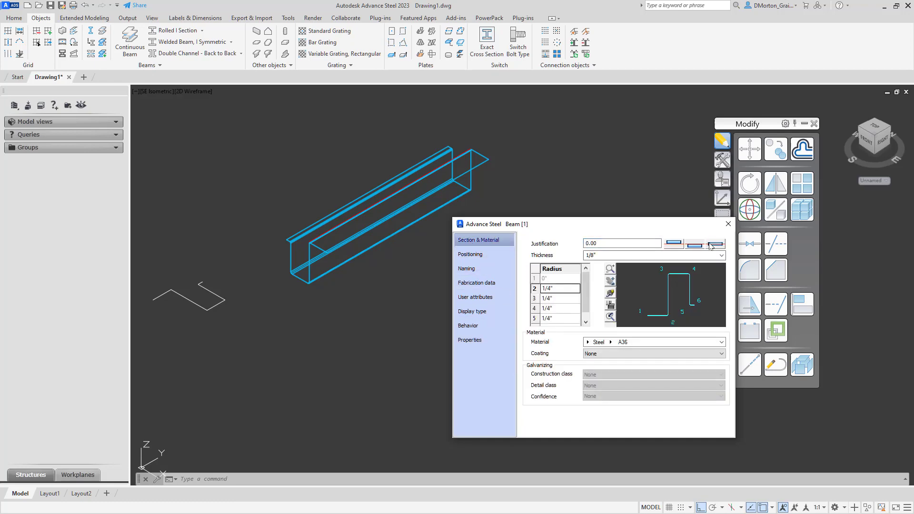
Step: Close the beam's settings and examine its rounded bends and the source polyline in the model
click(728, 224)
scroll(274, 258, up, 6)
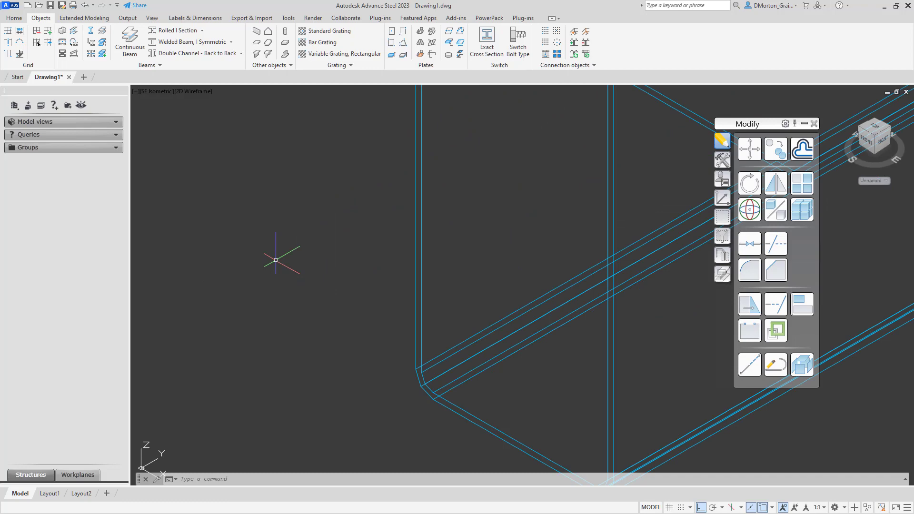
scroll(276, 260, down, 6)
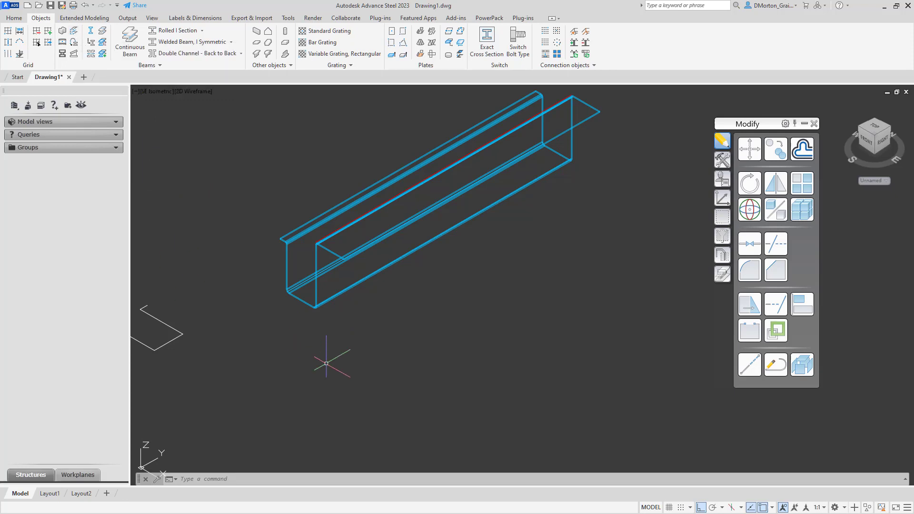
scroll(327, 367, down, 2)
scroll(186, 333, up, 2)
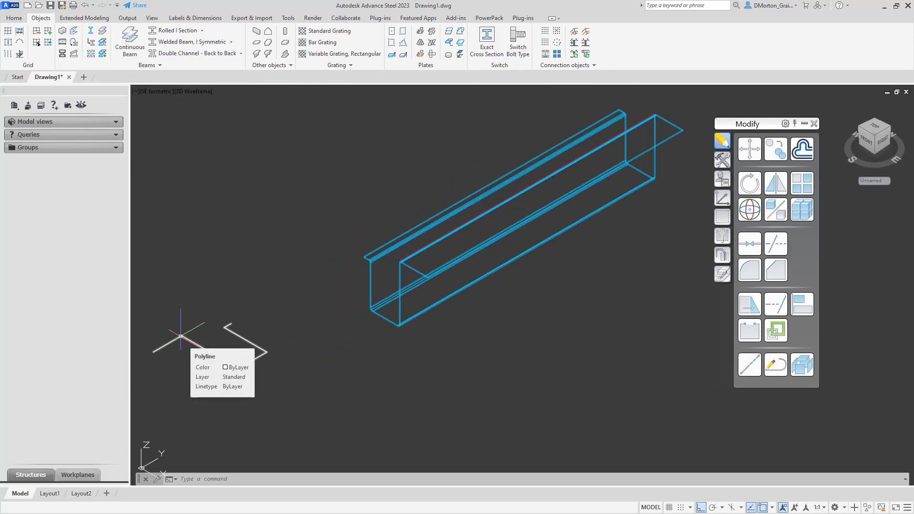